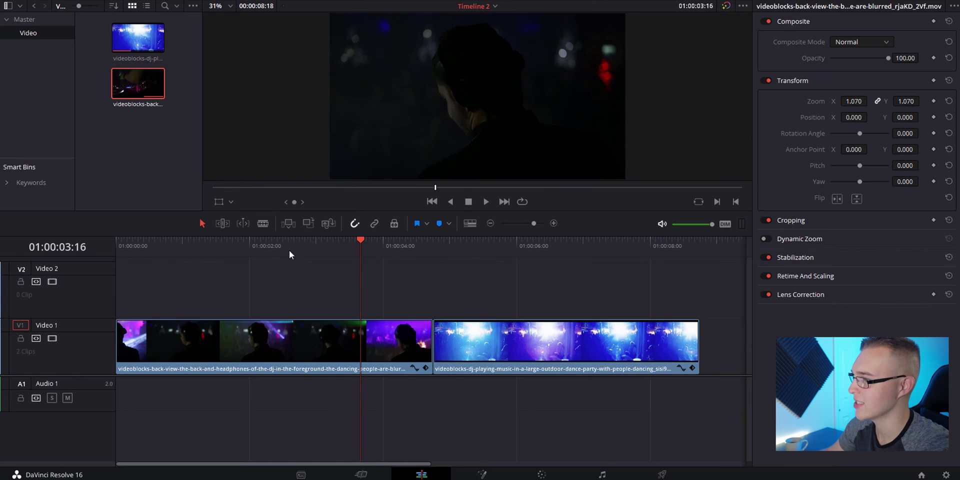
Split the back-view DJ clip on Video 1 at 01:00:03:02.
drag(289, 250, 325, 275)
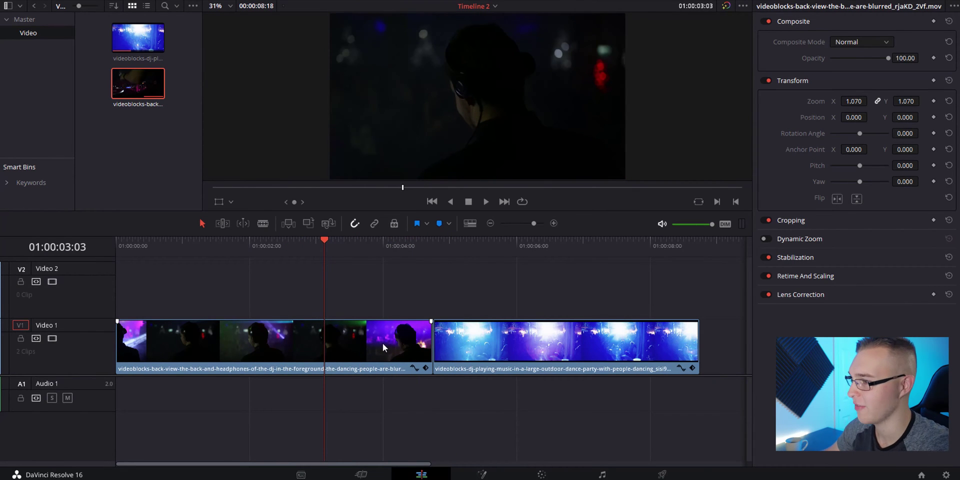
click(272, 343)
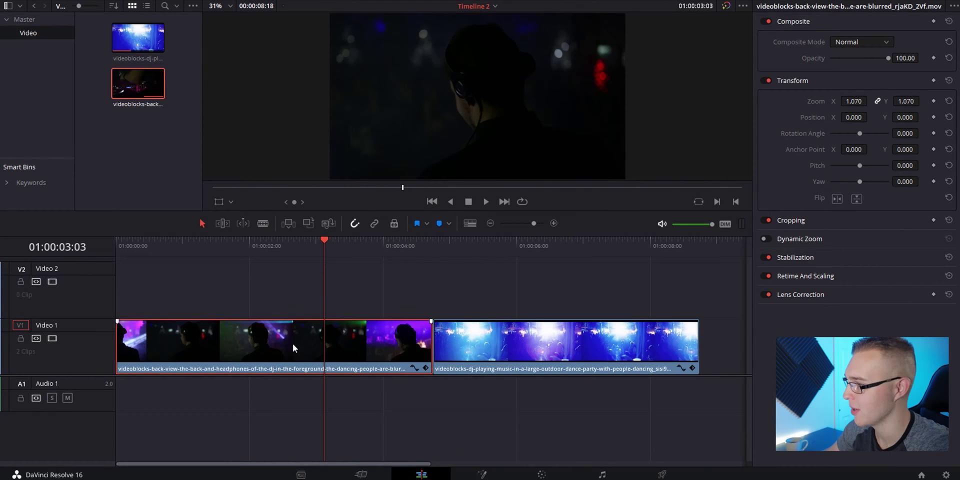
click(501, 336)
click(308, 253)
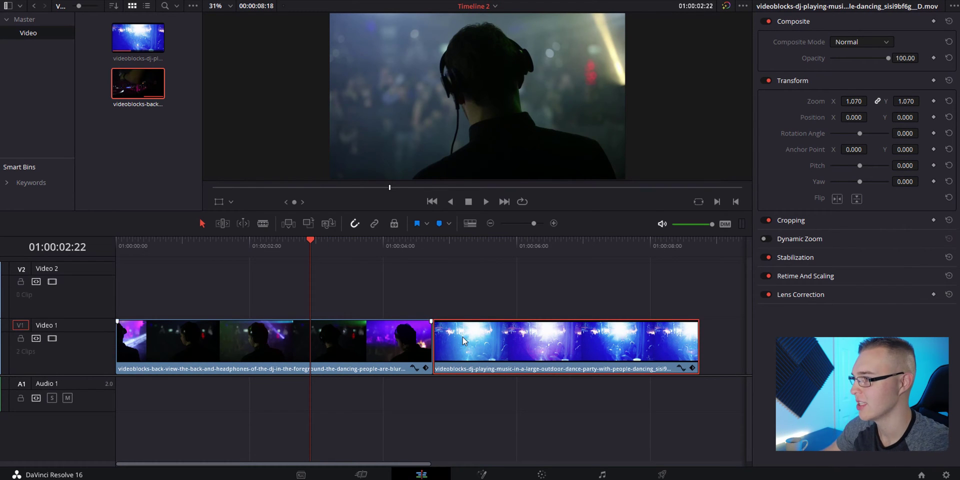
drag(475, 265, 321, 303)
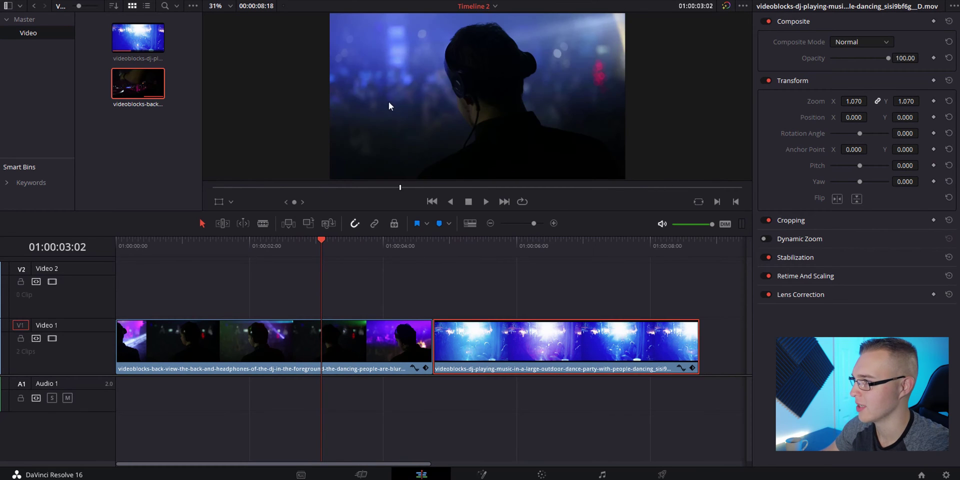
click(351, 358)
key(ctrl+b)
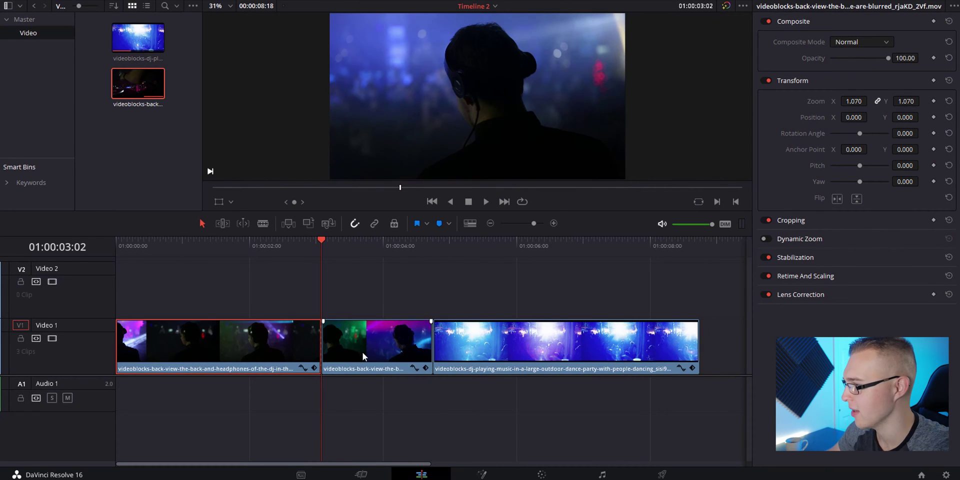
Show the retime controls on the piece after the cut and compress it from its end to four frames (1784%).
scroll(349, 348, up, 3)
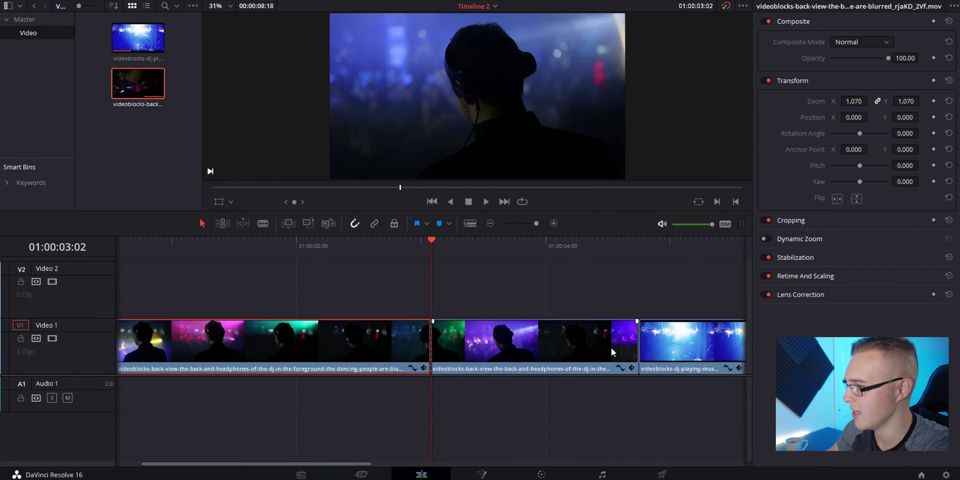
right_click(567, 349)
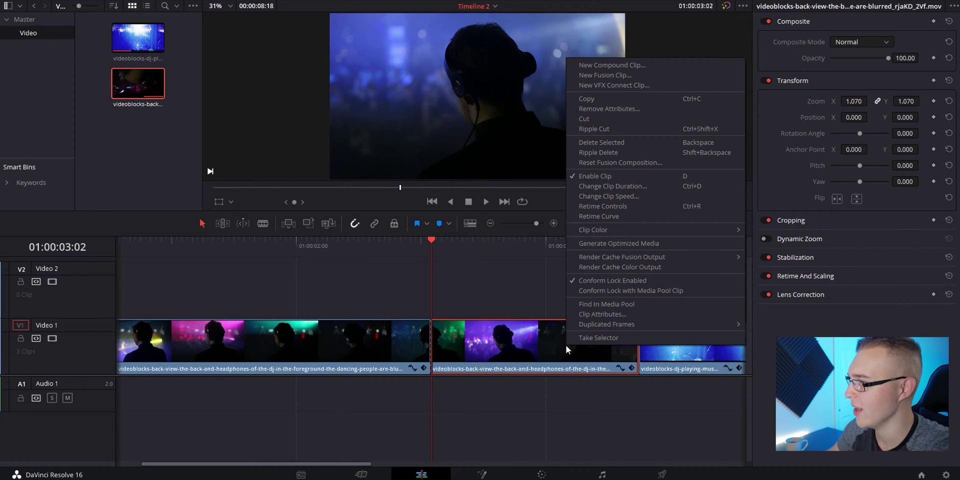
click(623, 206)
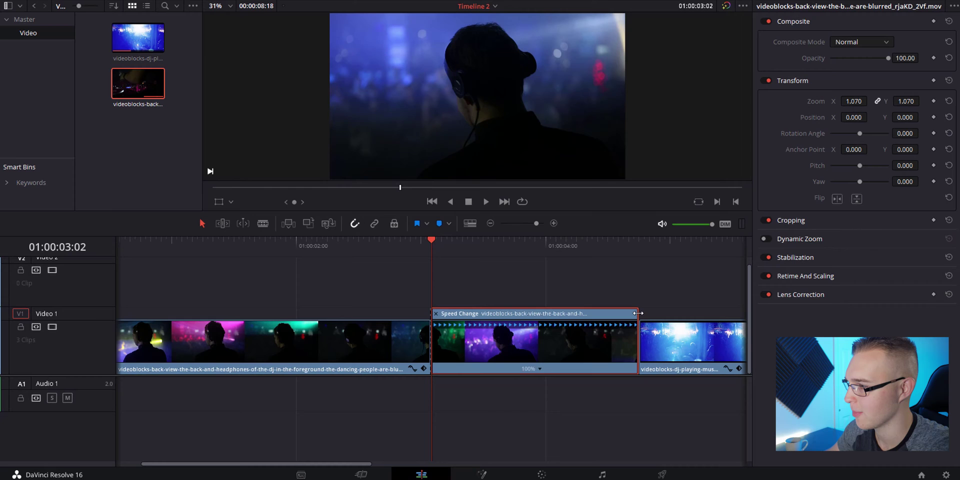
drag(637, 313, 512, 313)
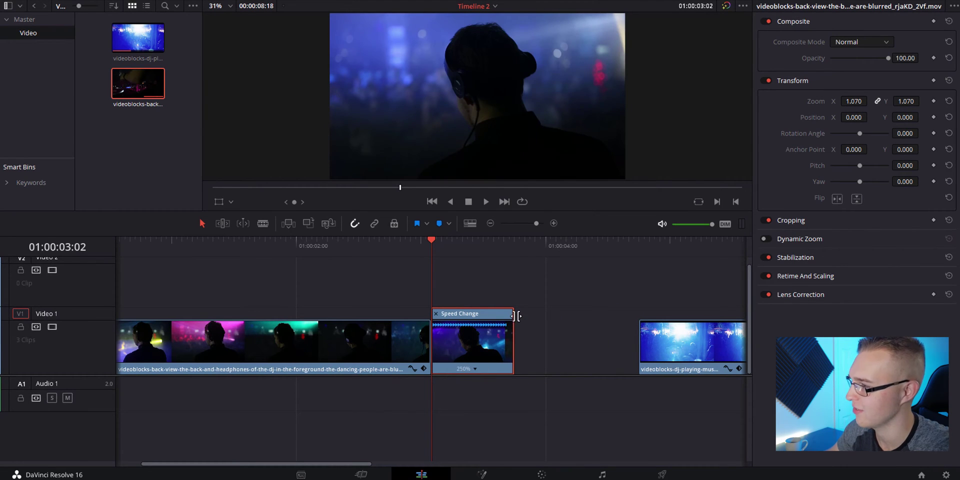
drag(509, 311, 451, 311)
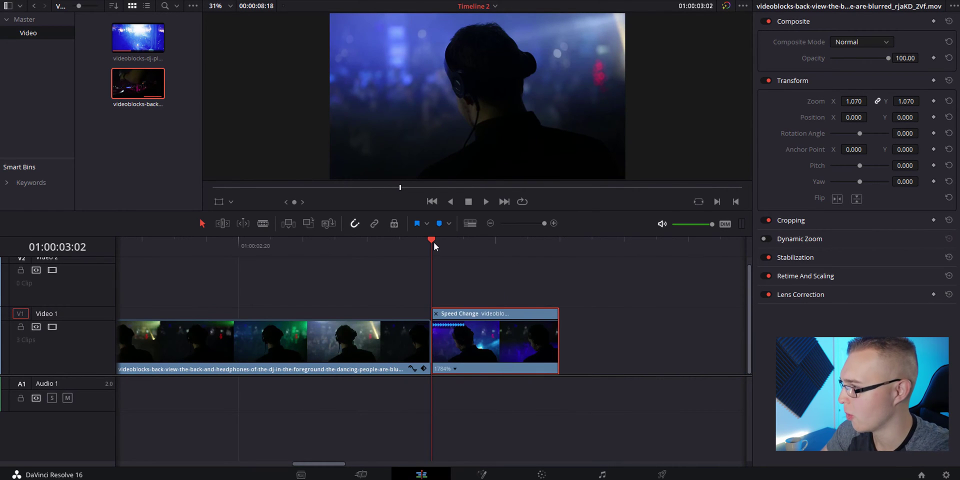
Shorten the sped-up piece to exactly three frames with the retime controls and close them.
key(Right)
key(Right)
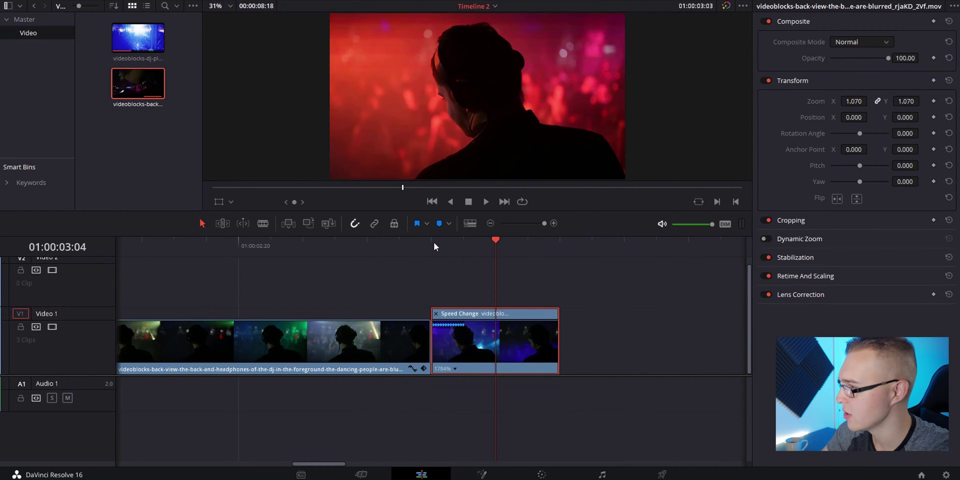
key(Right)
drag(560, 316, 528, 317)
key(Left)
key(Left)
key(Left)
key(Left)
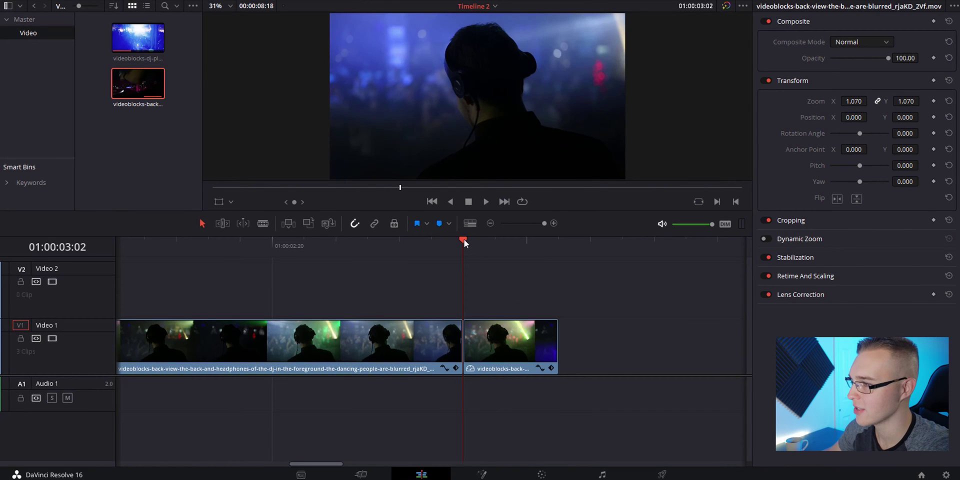
Duplicate the three-frame clip twice, placing the copies back to back directly after it on Video 1.
drag(463, 239, 549, 251)
key(Up)
key(Down)
key(Up)
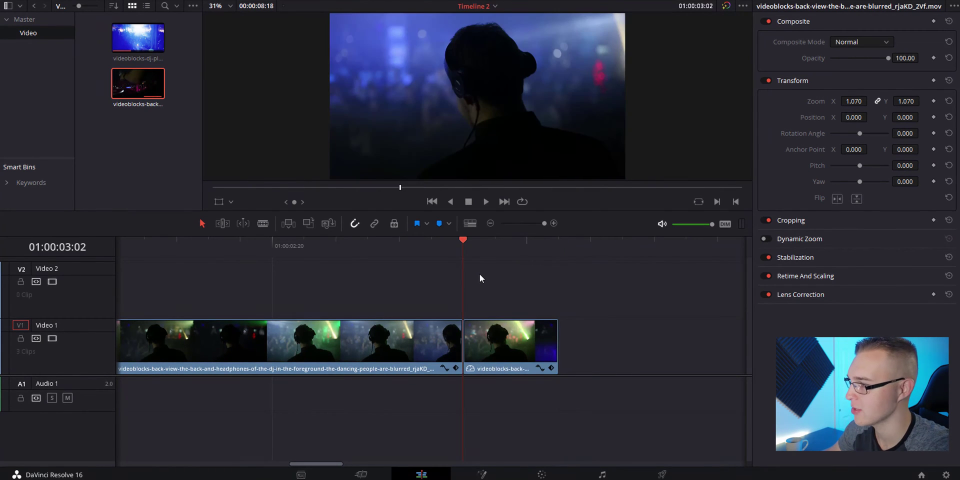
click(505, 351)
click(504, 353)
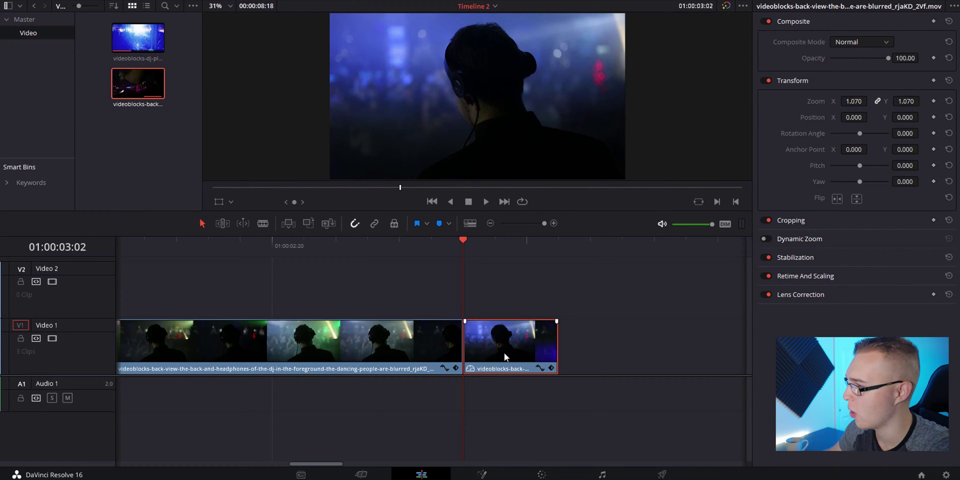
drag(504, 352, 597, 349)
scroll(596, 349, right, 3)
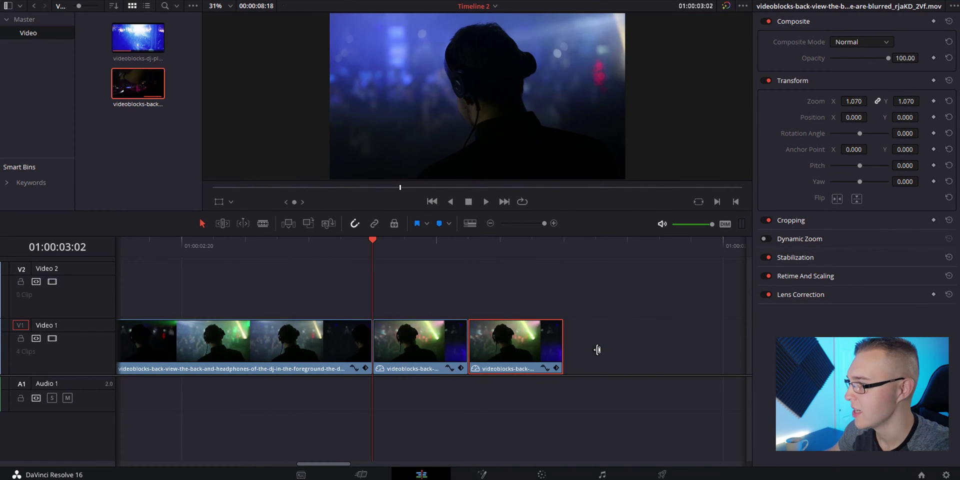
drag(520, 348, 627, 344)
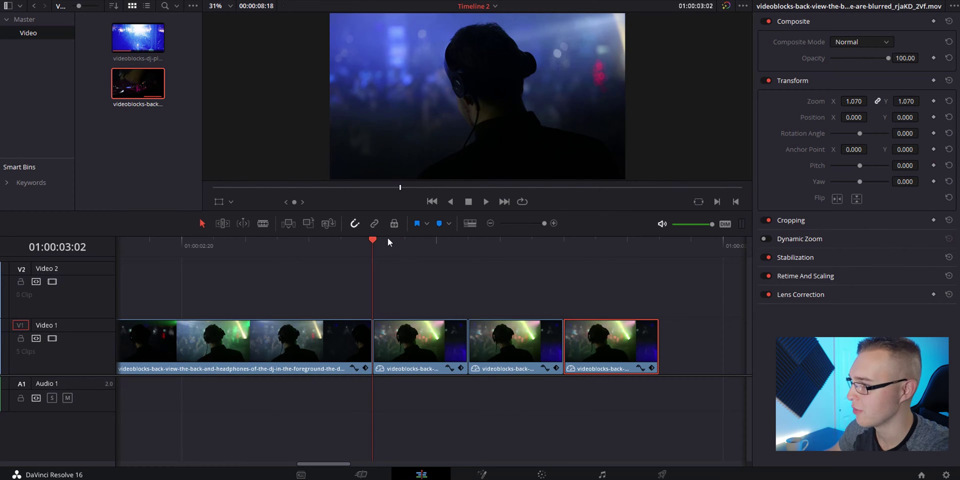
Step through the edit points of the three short clips to check the repeated flashes.
key(Down)
key(Down)
key(Down)
key(Up)
key(Up)
key(Up)
key(Down)
key(Down)
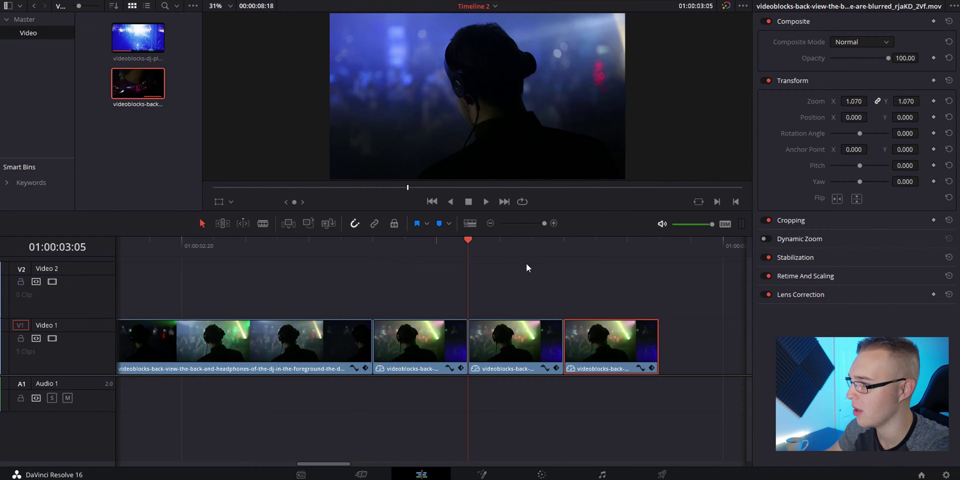
Move the outdoor dance party clip up against the last short copy to close the gap, and play the transition.
key(shift+z)
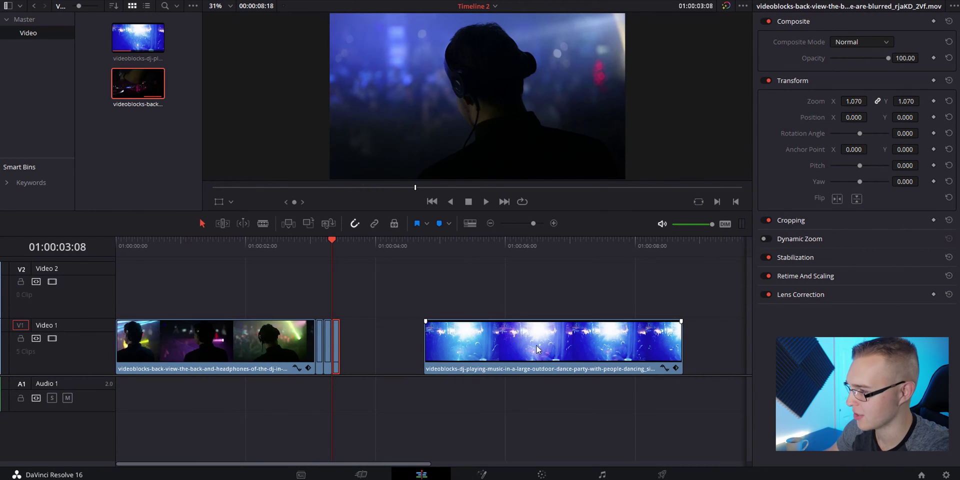
drag(538, 349, 453, 351)
click(290, 248)
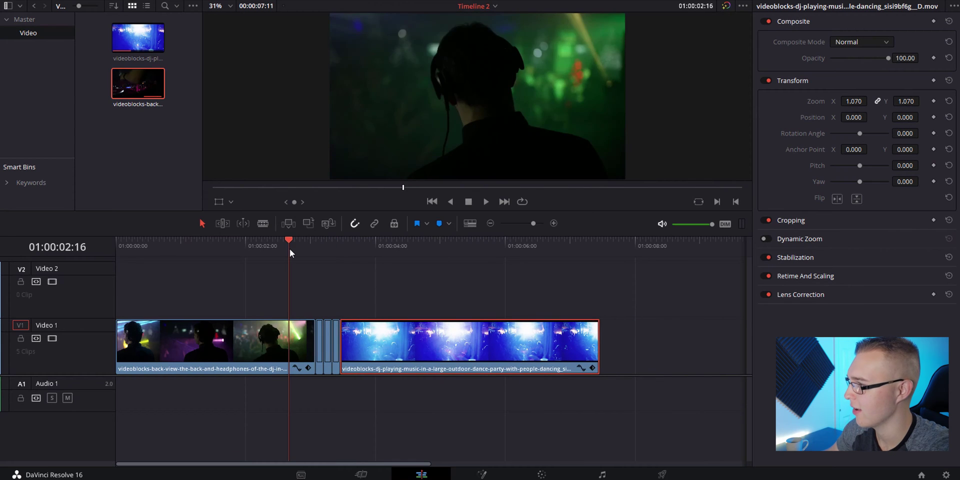
key(space)
key(space)
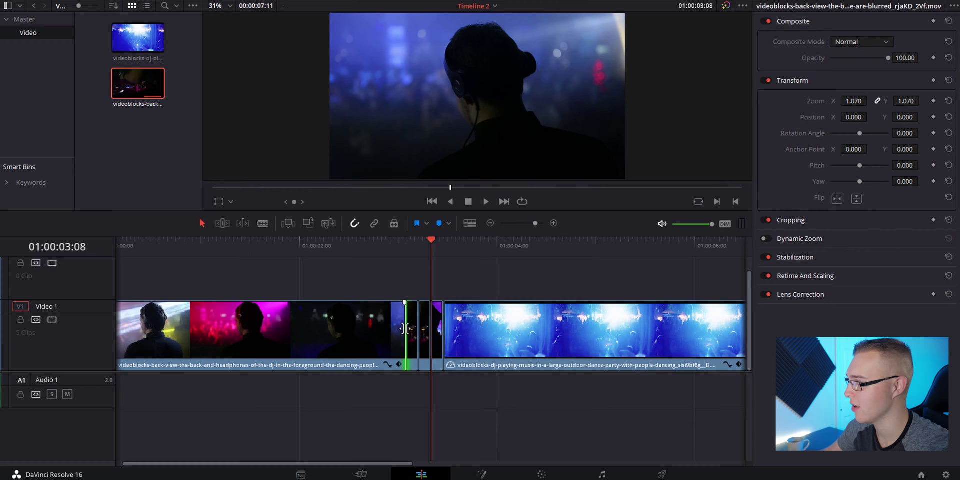
Add a 4 frame Cross Dissolve at the cut before the first short clip and at the cut before the dance party clip.
right_click(405, 328)
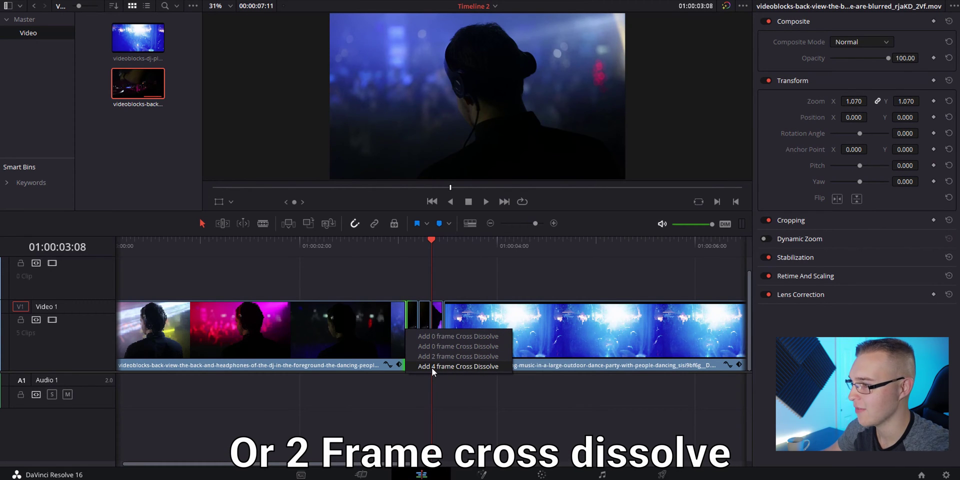
click(430, 367)
right_click(442, 325)
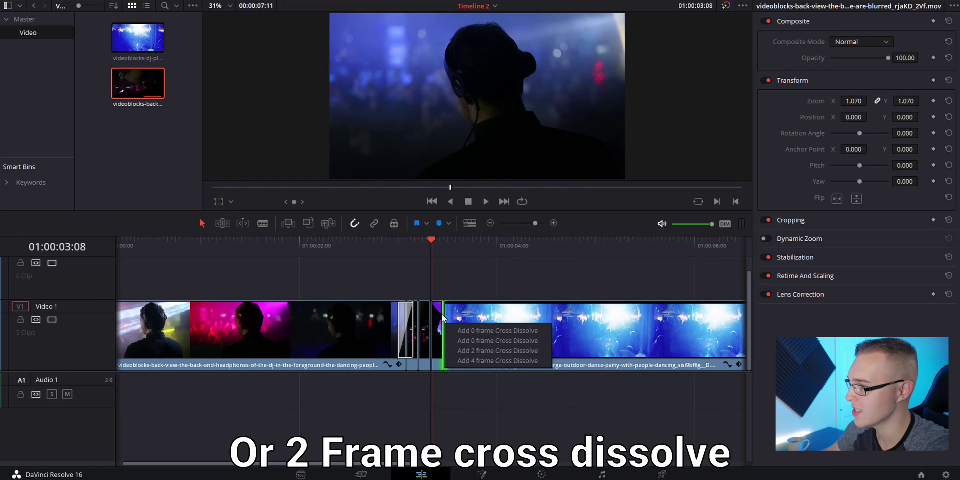
click(442, 317)
right_click(445, 317)
click(497, 356)
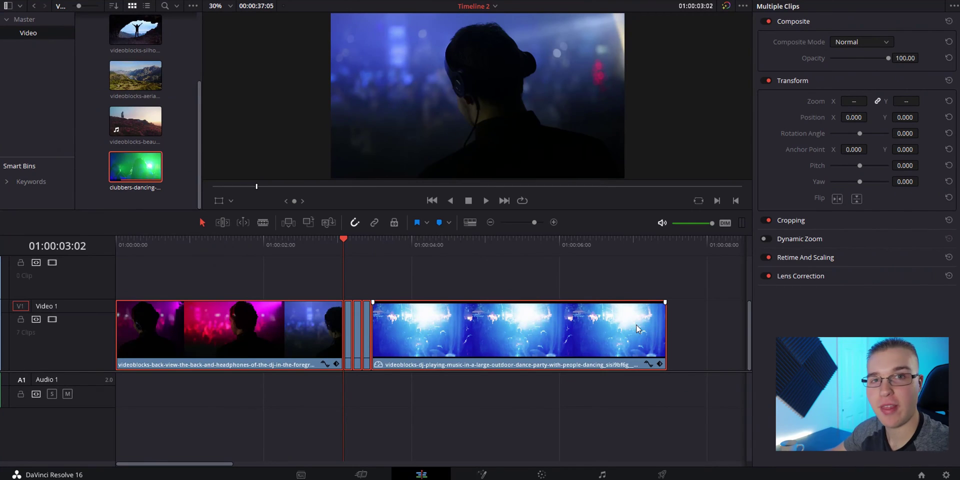
Split the second back-view DJ clip, the one before the clubbers clip, at 01:00:21:02.
scroll(664, 332, down, 5)
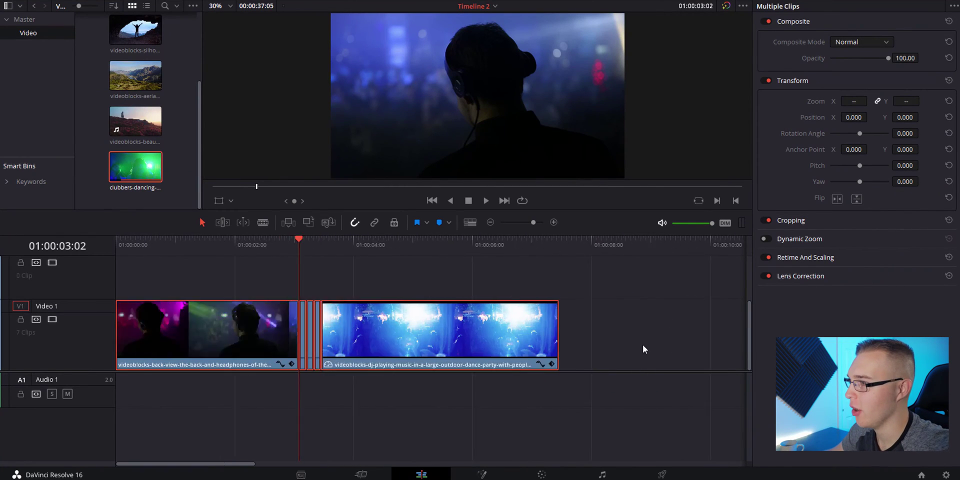
click(289, 247)
scroll(292, 271, up, 4)
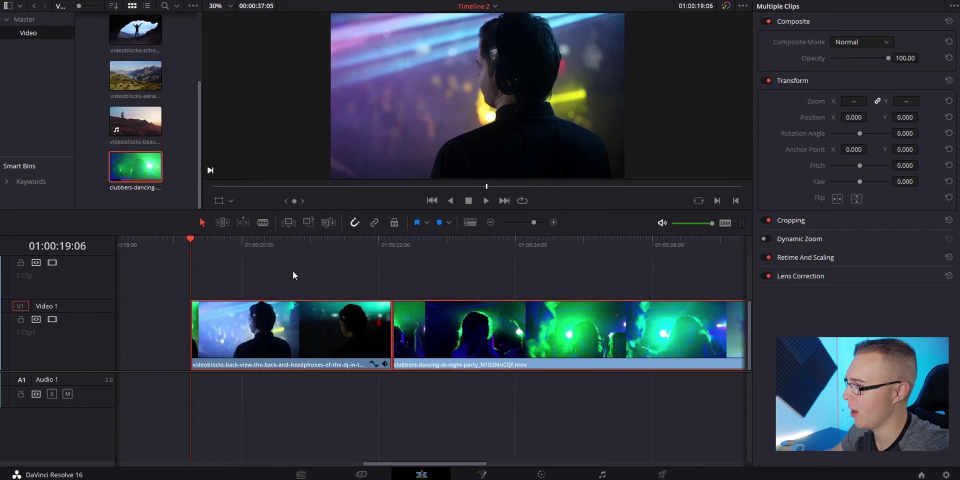
drag(197, 252, 510, 307)
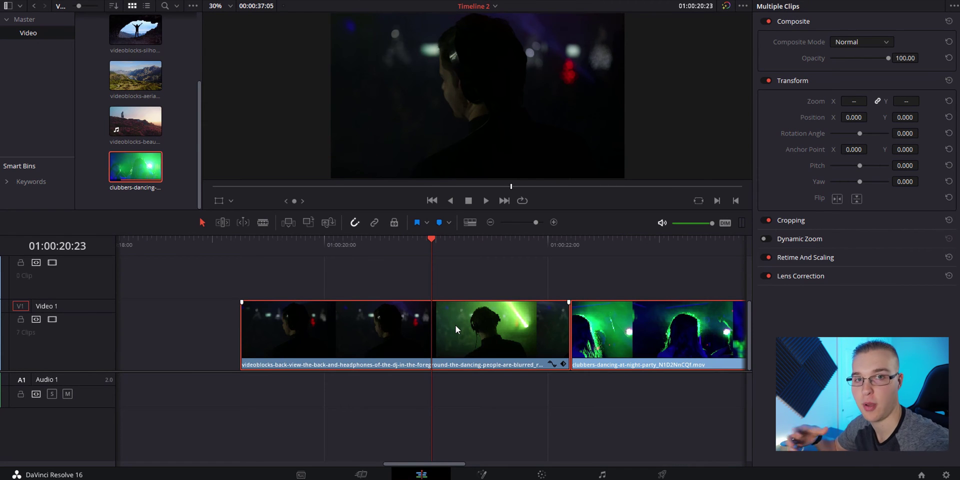
drag(457, 249, 514, 260)
key(ctrl+b)
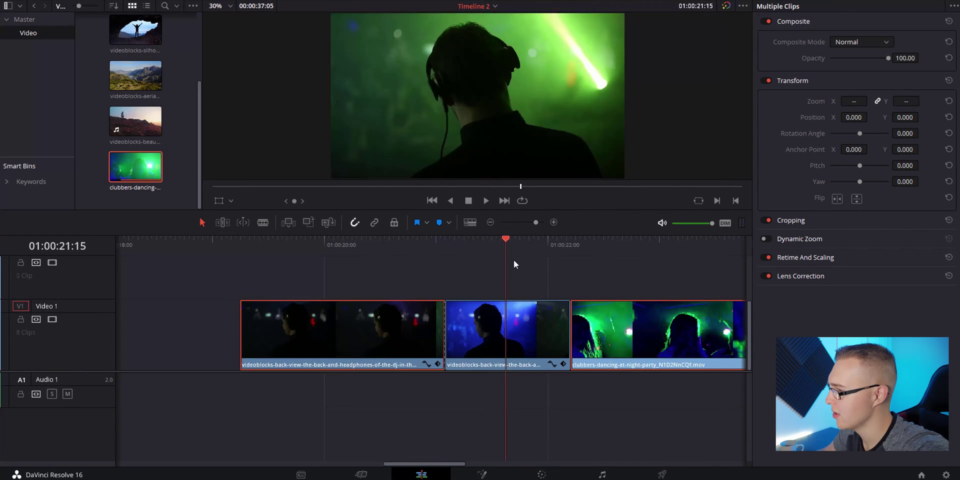
Show the retime controls on the piece before the clubbers clip and compress it to three frames, ending at 01:00:21:05.
right_click(491, 306)
click(540, 199)
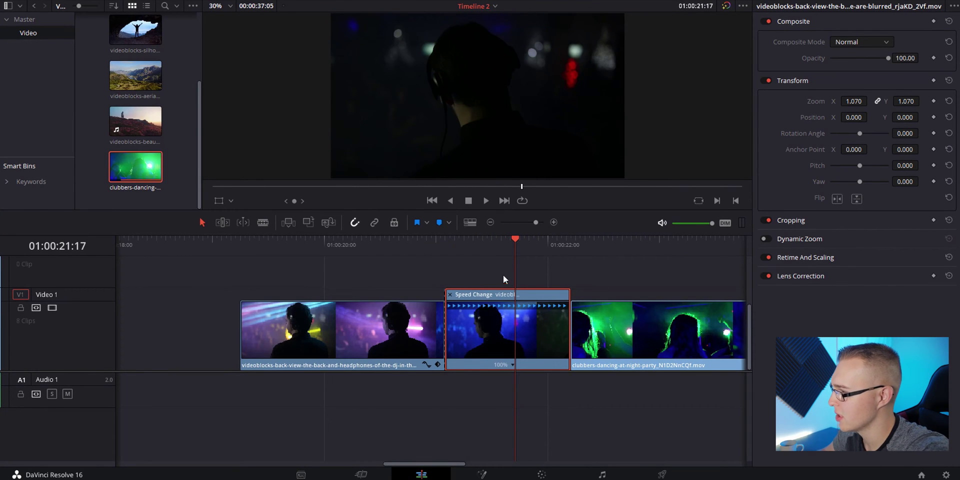
click(448, 240)
key(Right)
key(Right)
key(Right)
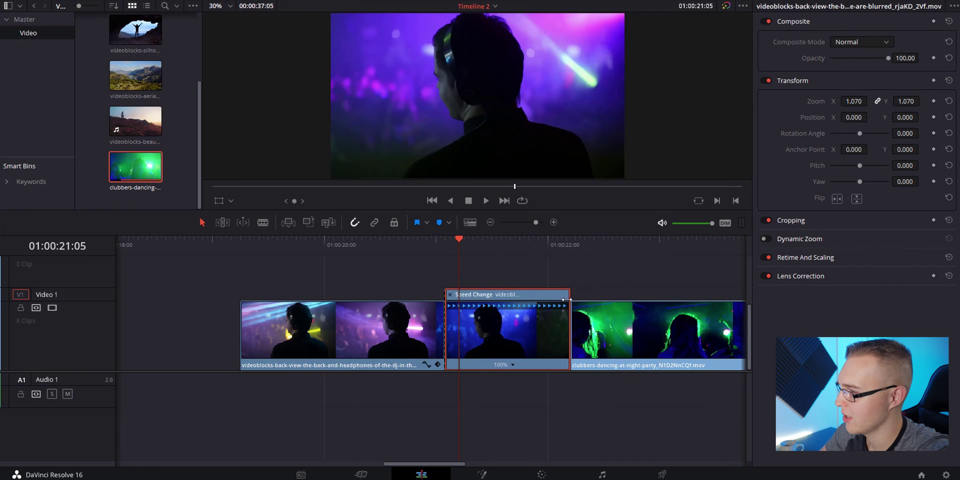
drag(566, 299, 458, 293)
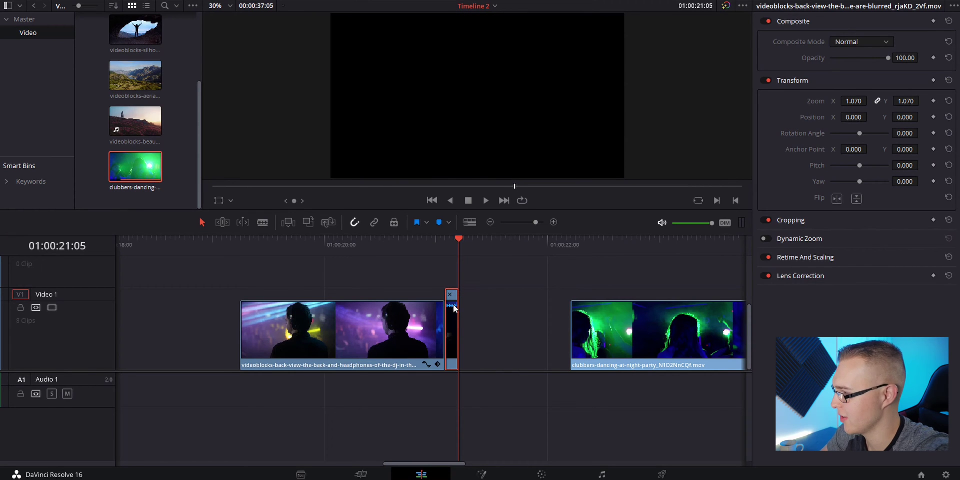
Duplicate the new three-frame piece twice directly after itself and play back the result.
key(ctrl+r)
drag(452, 332, 485, 326)
click(440, 248)
key(space)
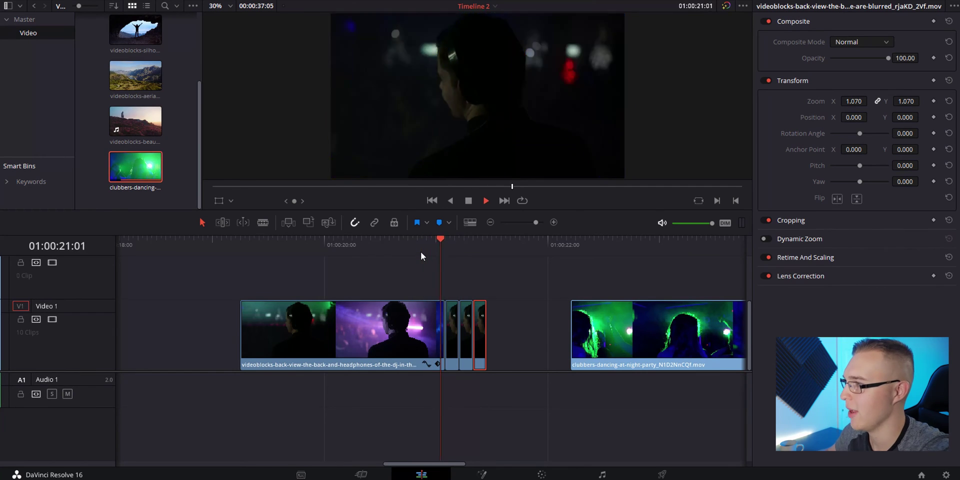
Split the clubbers-dancing clip at 01:00:23:19 and show the retime controls on its first part.
click(403, 326)
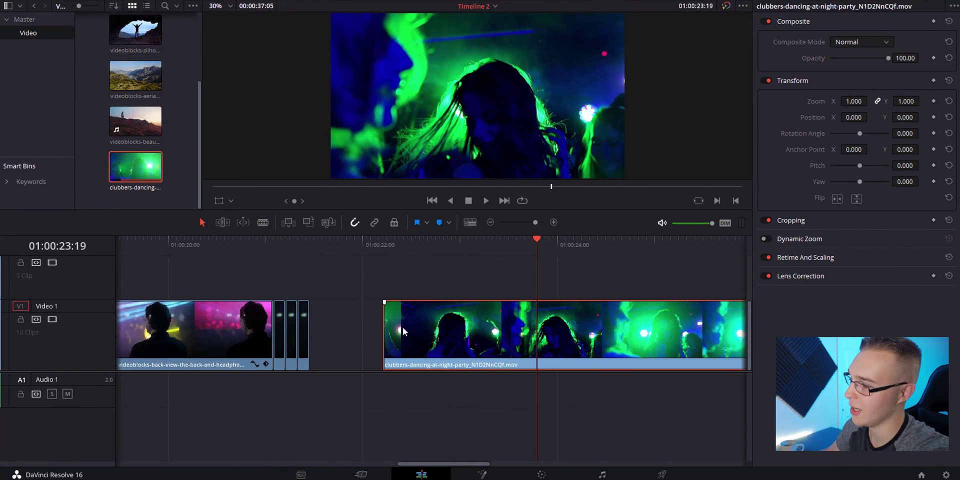
key(ctrl+b)
right_click(503, 342)
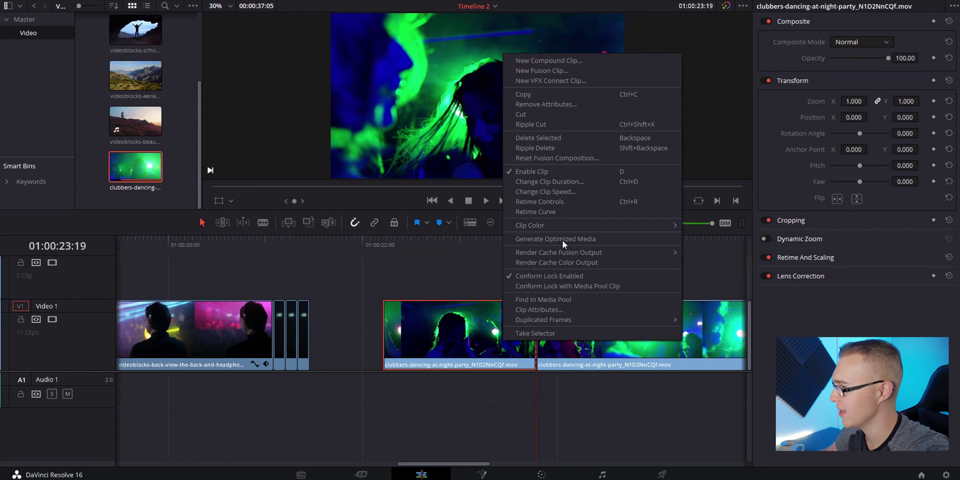
click(556, 202)
Compress the first part of the split clubbers-dancing clip to three frames with its retime controls, from 01:00:22:05 to 01:00:22:08.
click(385, 245)
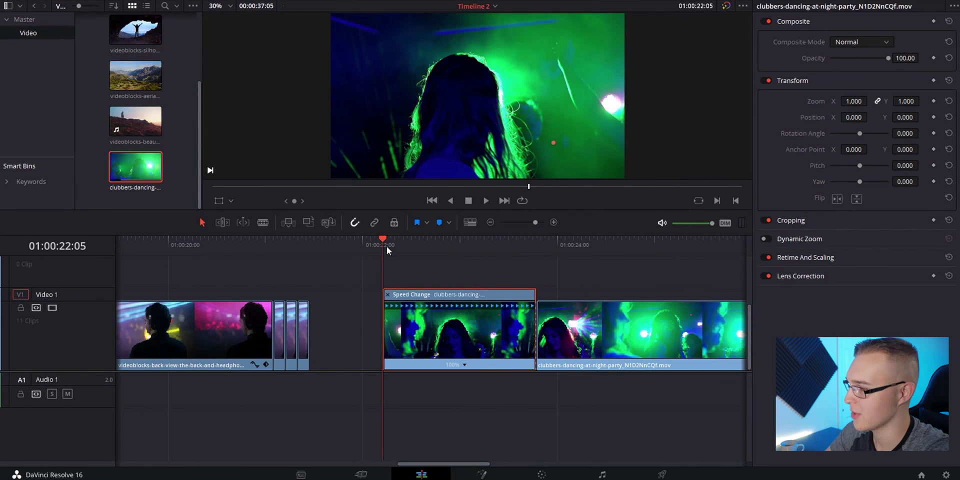
key(Right)
key(Right)
key(Right)
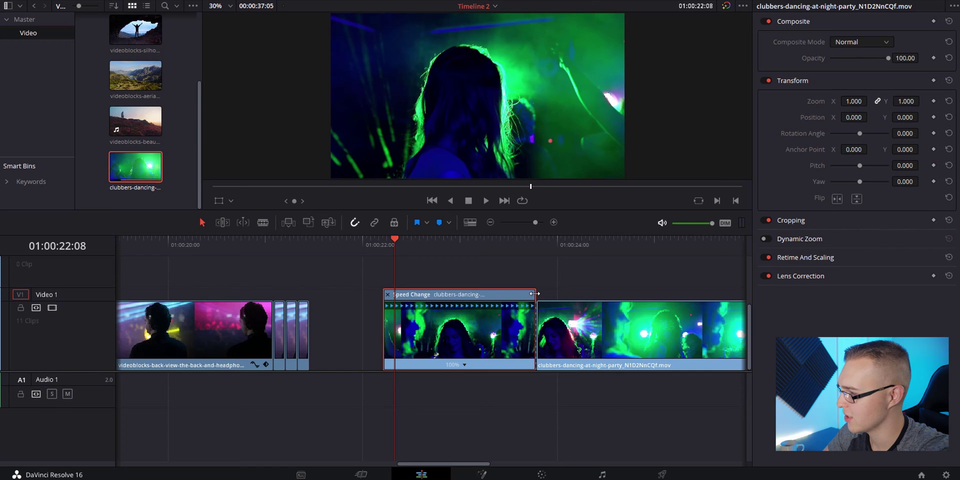
drag(529, 293, 394, 291)
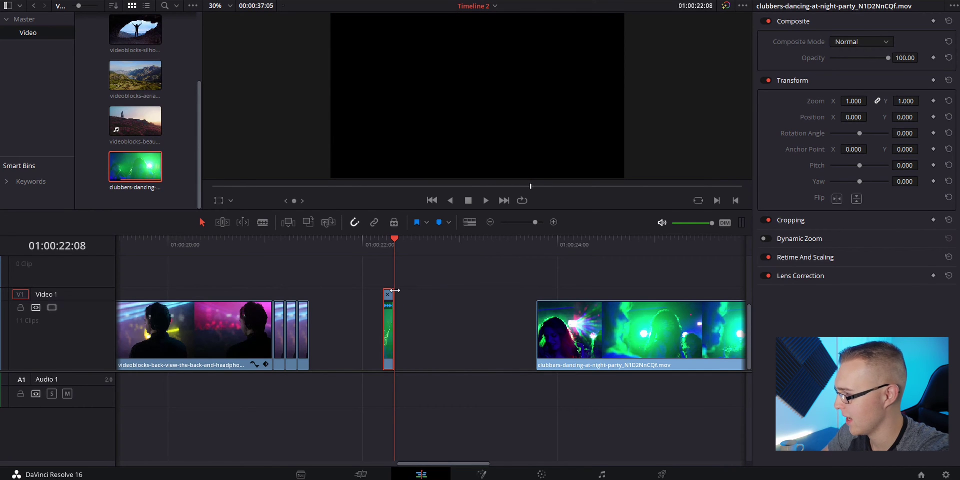
Duplicate the three-frame clubbers piece twice, close all gaps between the DJ pieces, these pieces and the remaining clubbers clip, and play back the transition.
key(ctrl+r)
drag(389, 323, 410, 320)
mouse_move(400, 323)
mouse_down()
mouse_move(420, 324)
mouse_move(387, 330)
mouse_up()
drag(386, 331, 322, 330)
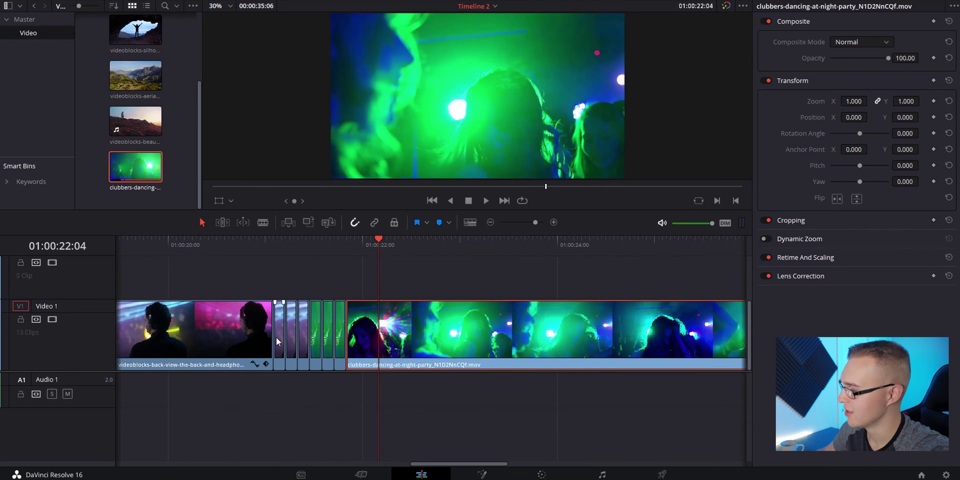
click(256, 253)
key(space)
key(space)
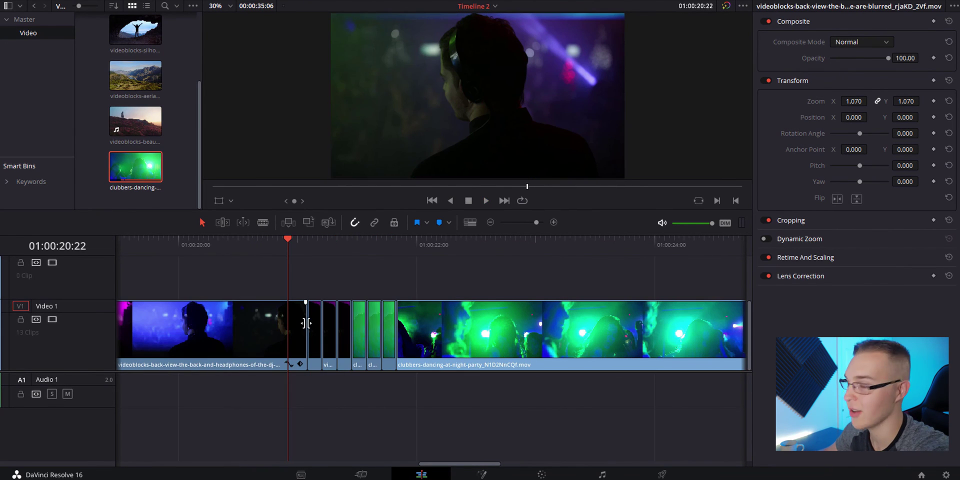
Add short cross dissolves, such as the 2 frame one, at every cut from the DJ clip through the three-frame pieces to the clubbers clip.
right_click(306, 327)
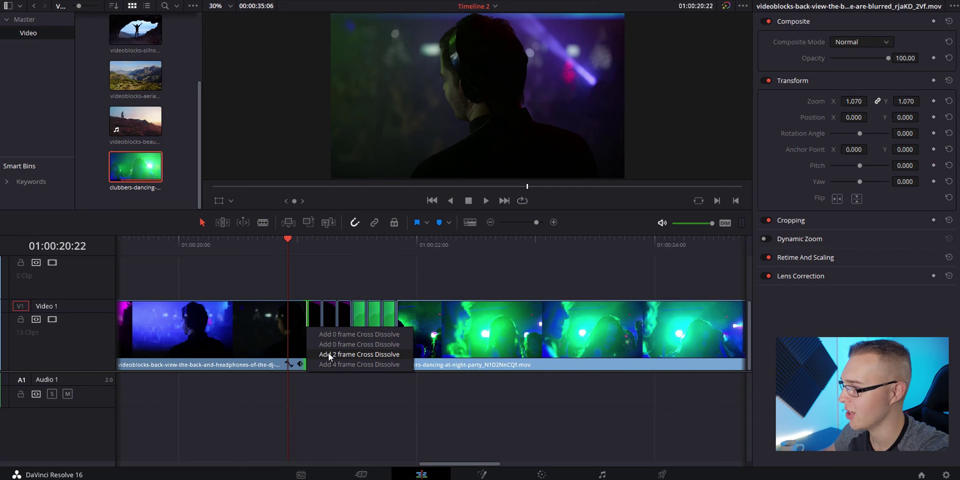
click(329, 355)
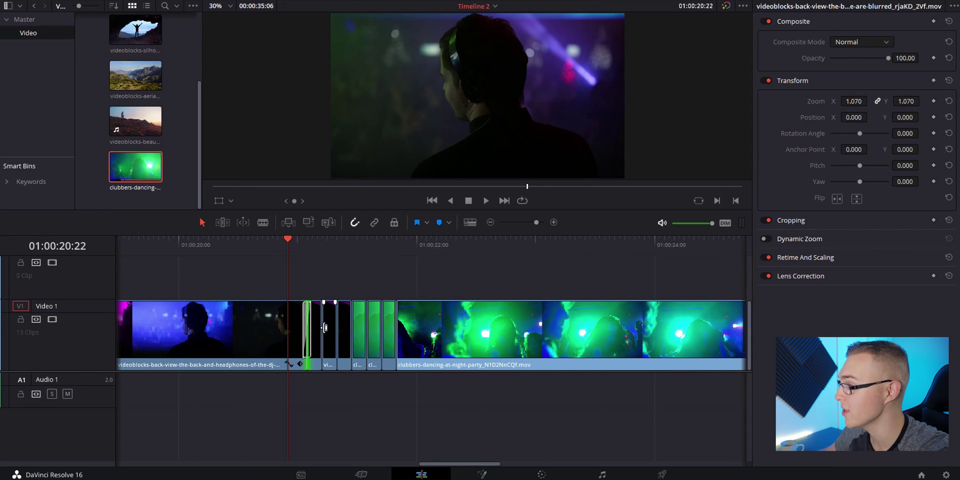
right_click(320, 327)
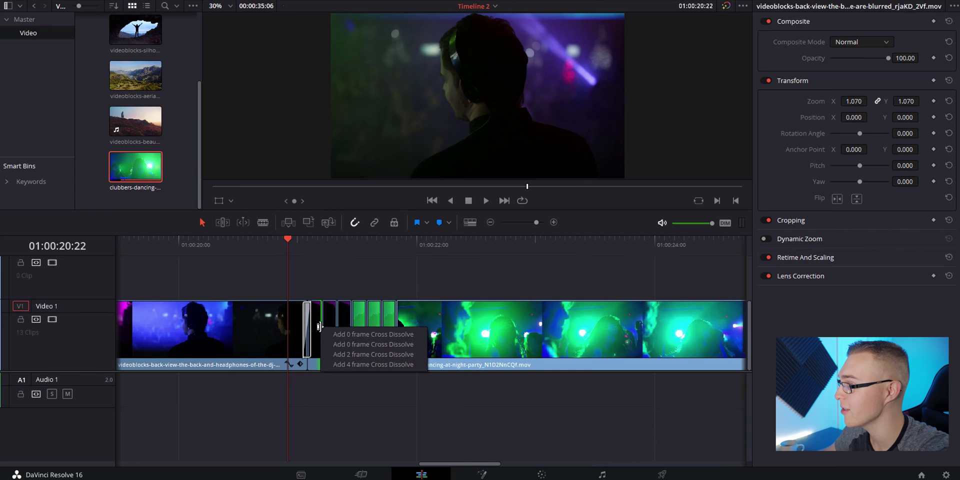
click(322, 324)
right_click(322, 322)
click(334, 339)
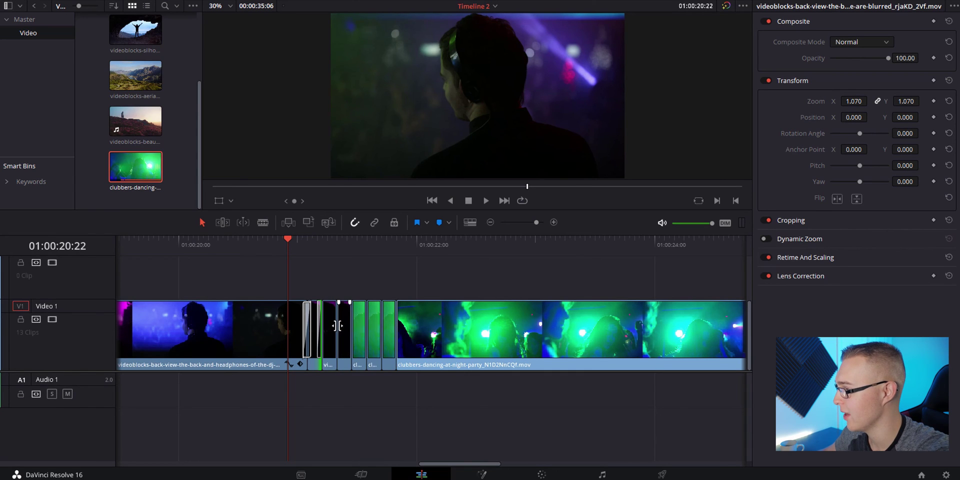
right_click(337, 325)
click(358, 352)
click(223, 240)
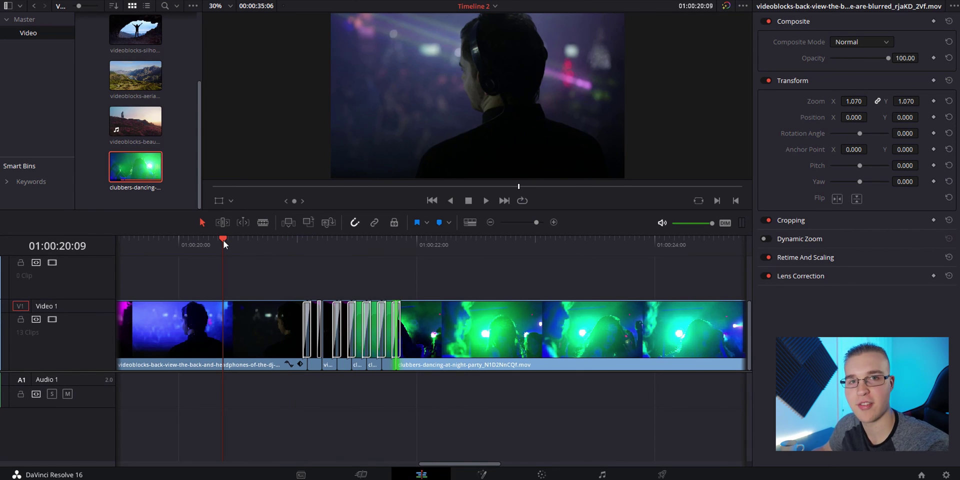